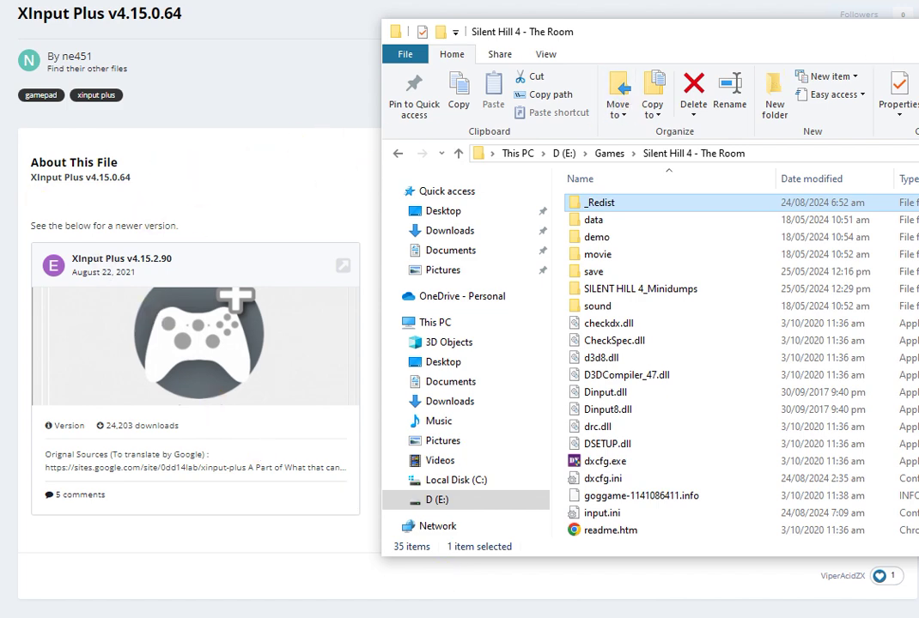
Open the download terms for XInput Plus v4.15.0.64 and go to the agreement option at their end
left_click(915, 32)
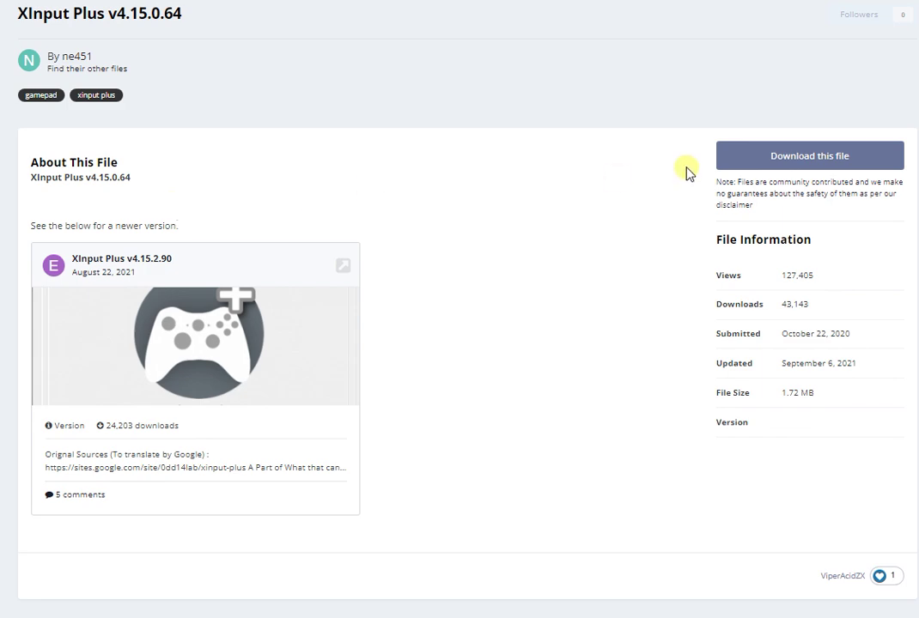
left_click(734, 162)
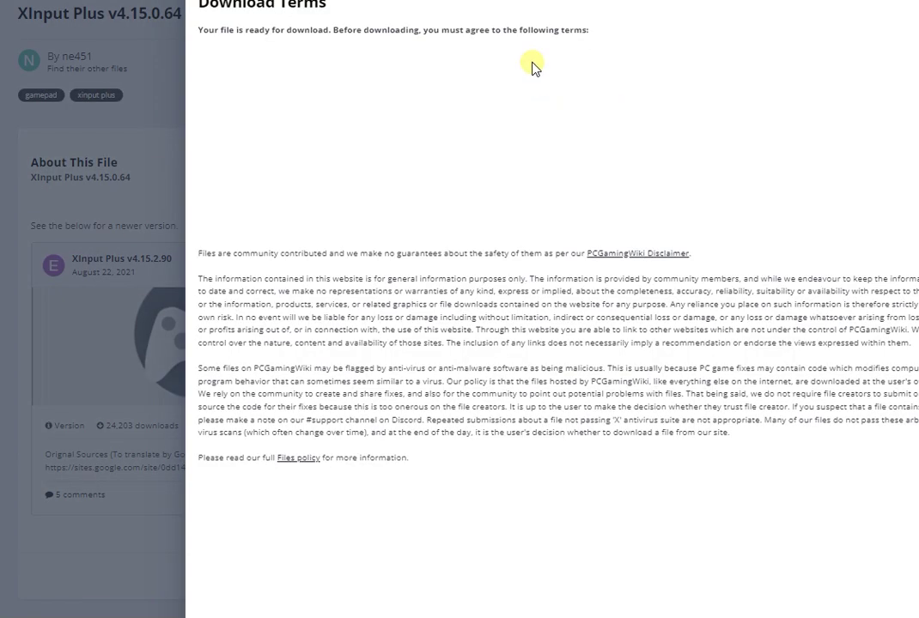
scroll(597, 406, "down", 3)
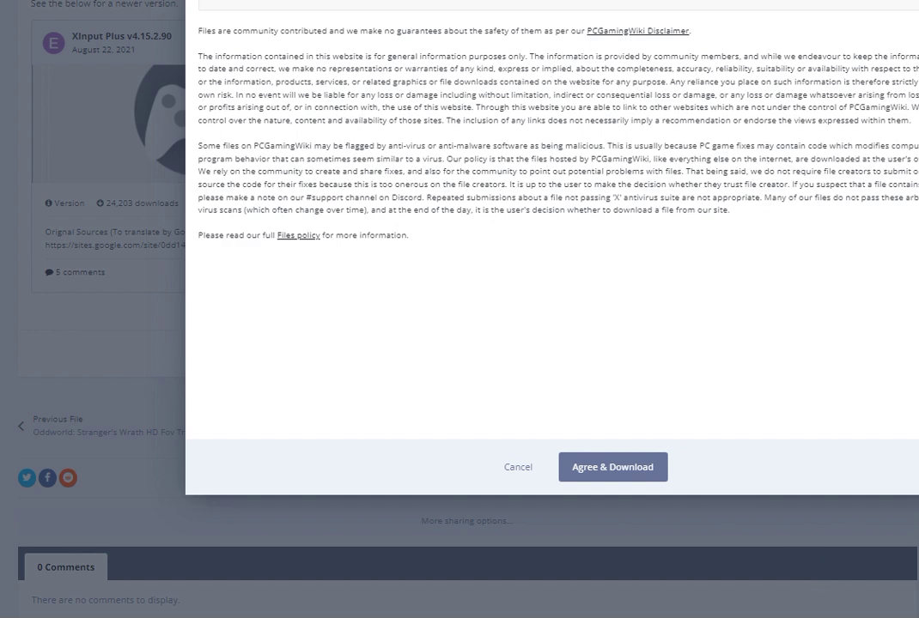
Switch to File Explorer, open the _Redist folder inside Silent Hill 4 - The Room, and launch XInputPlus.exe
left_click(884, 605)
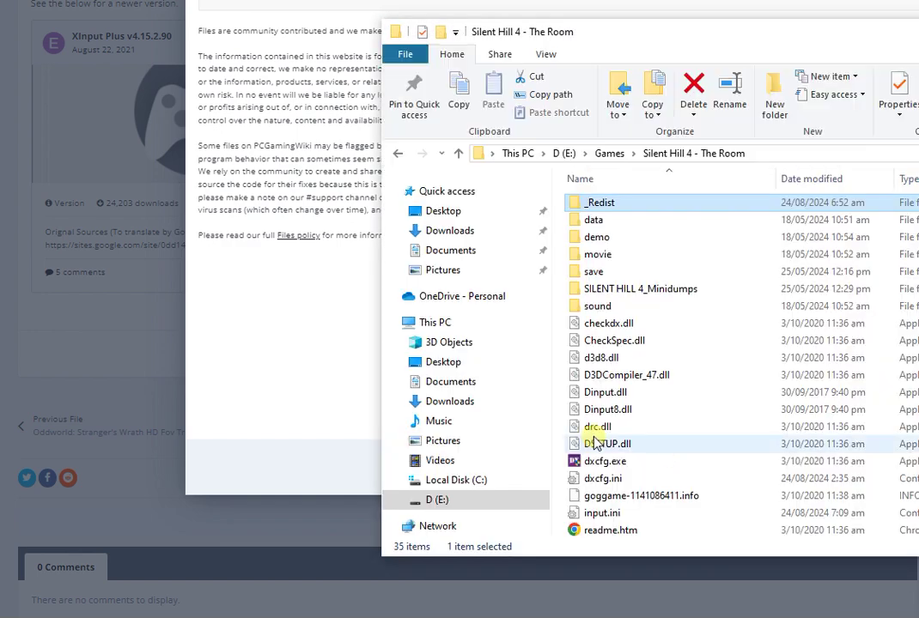
left_click_drag(592, 24, 336, 5)
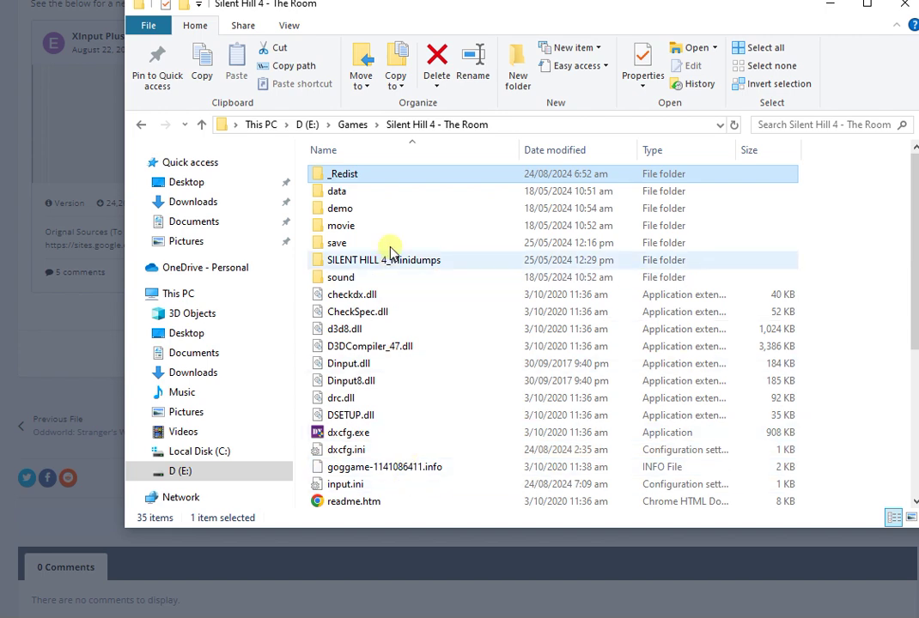
double_click(451, 176)
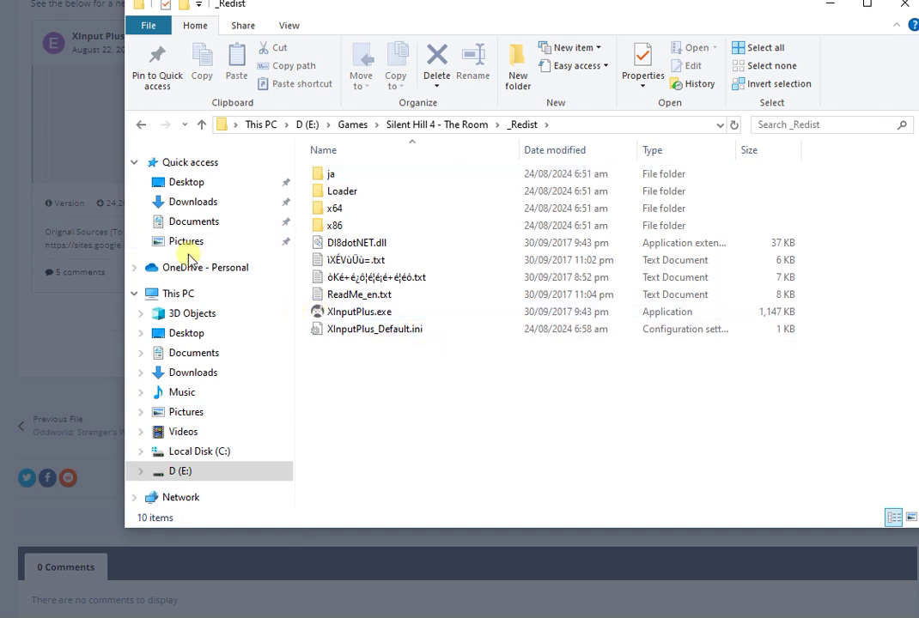
double_click(334, 314)
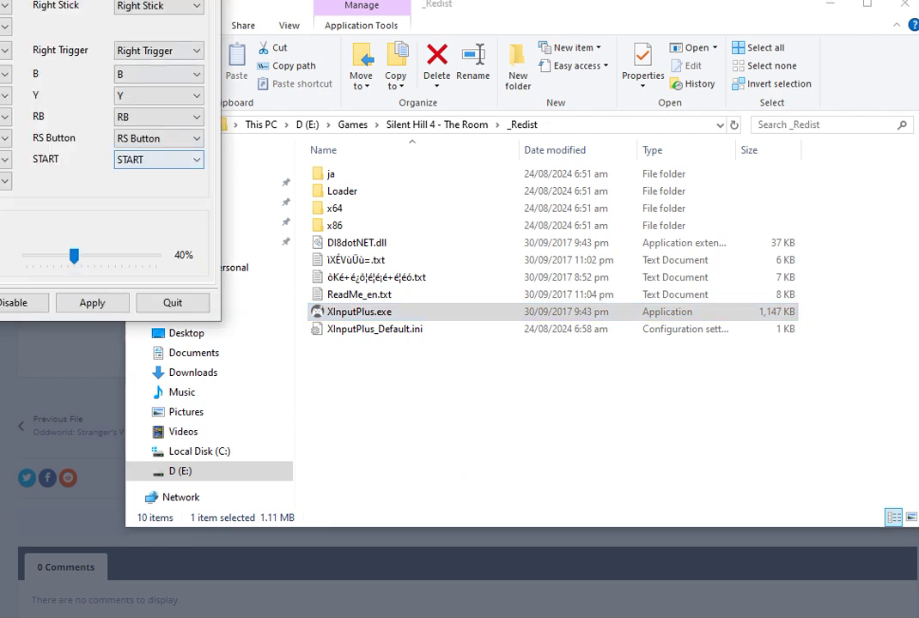
left_click_drag(12, 0, 506, 72)
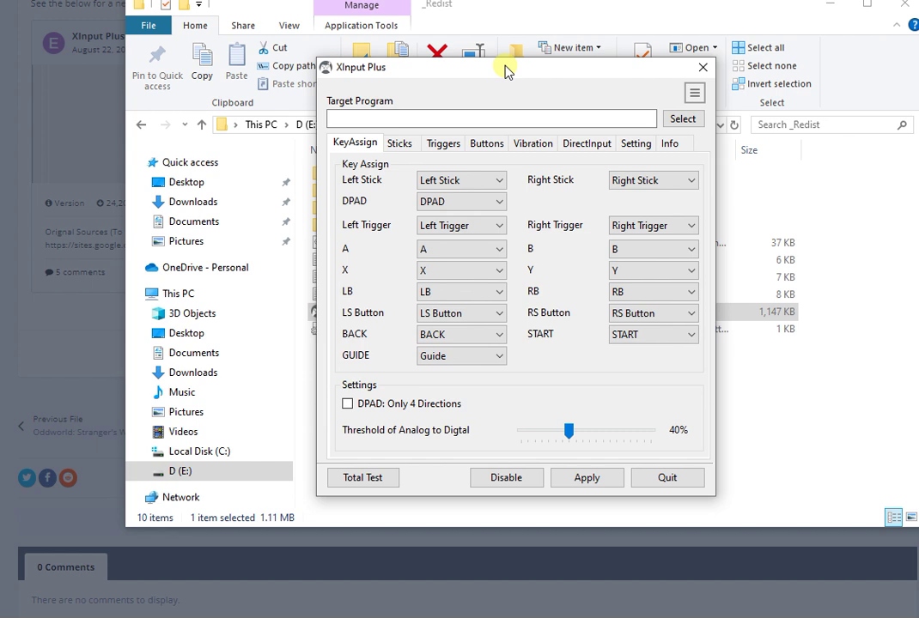
Choose SILENT HILL 4.exe from the game folder as the target program and read in its existing settings
left_click(680, 120)
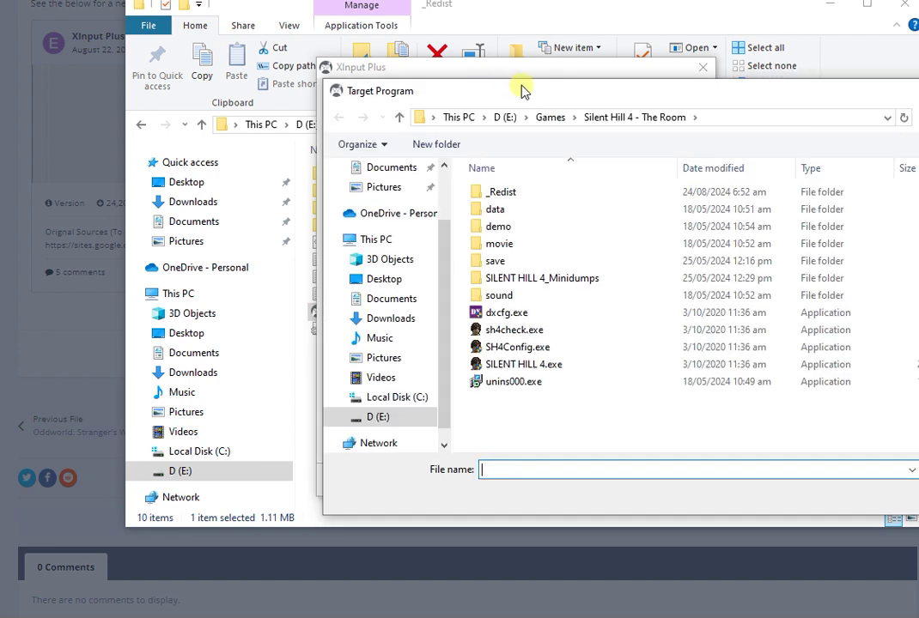
left_click_drag(524, 86, 305, 51)
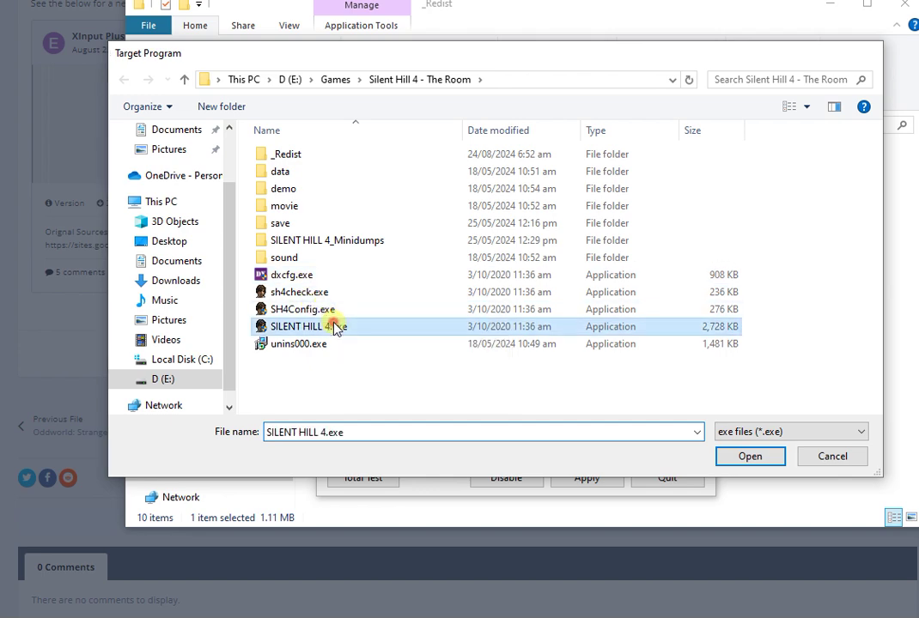
double_click(334, 329)
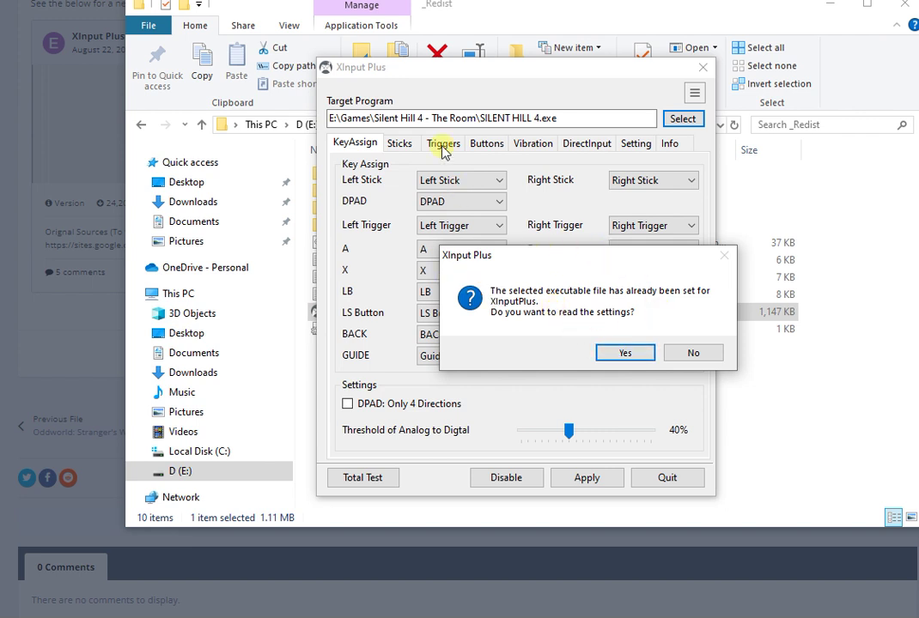
left_click(604, 352)
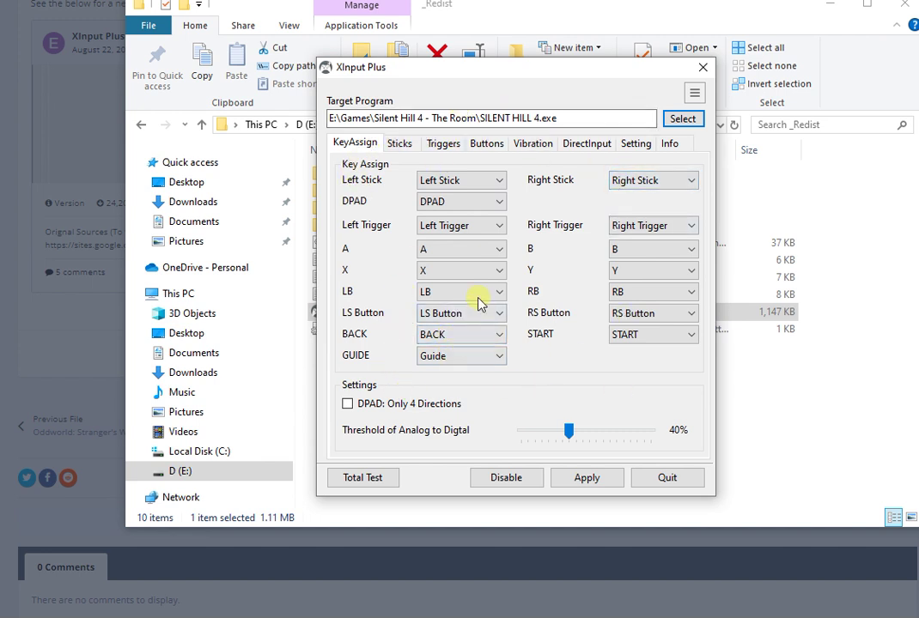
Enable DirectInput output and assign LT/RT to Button 11/12
left_click(573, 146)
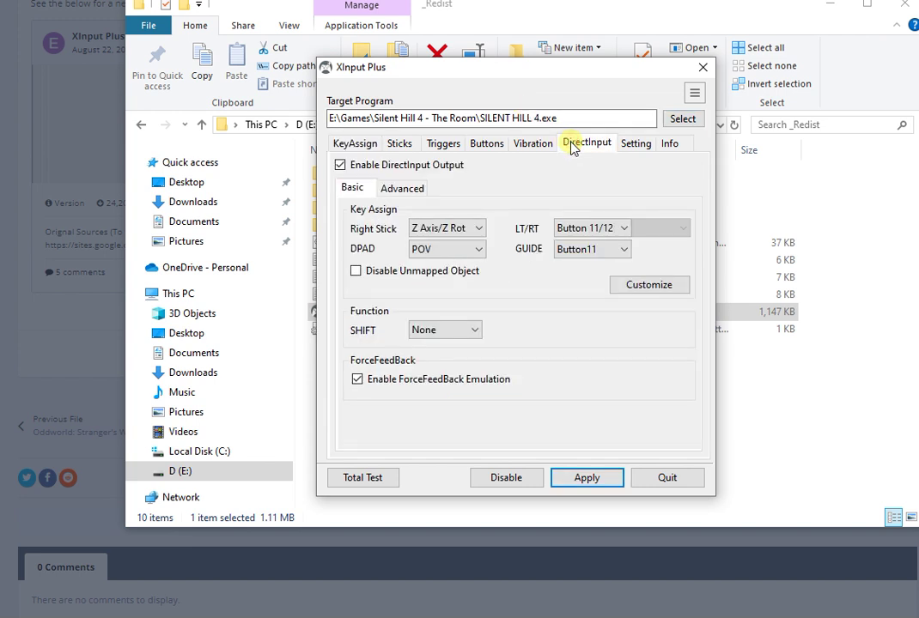
left_click(386, 168)
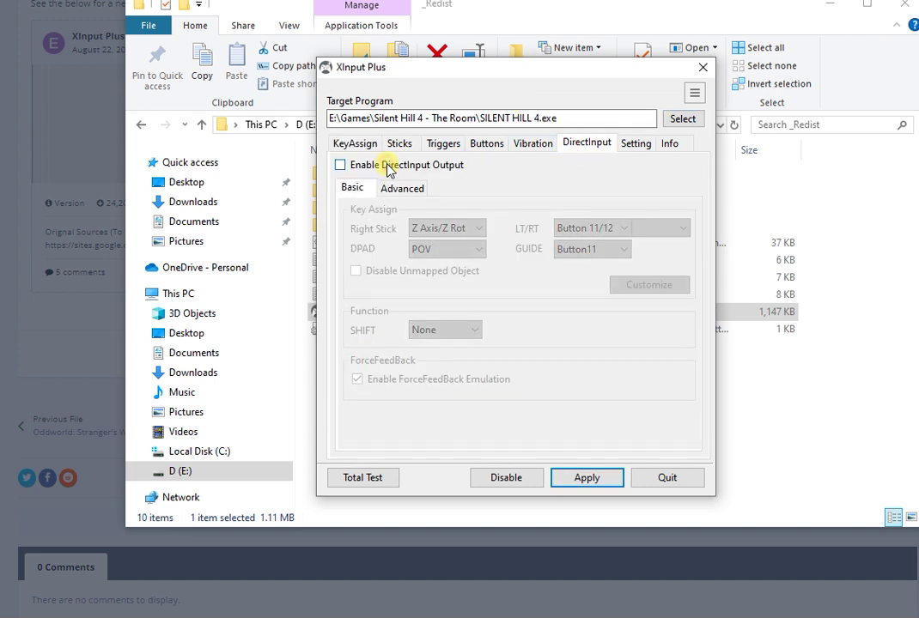
left_click(387, 168)
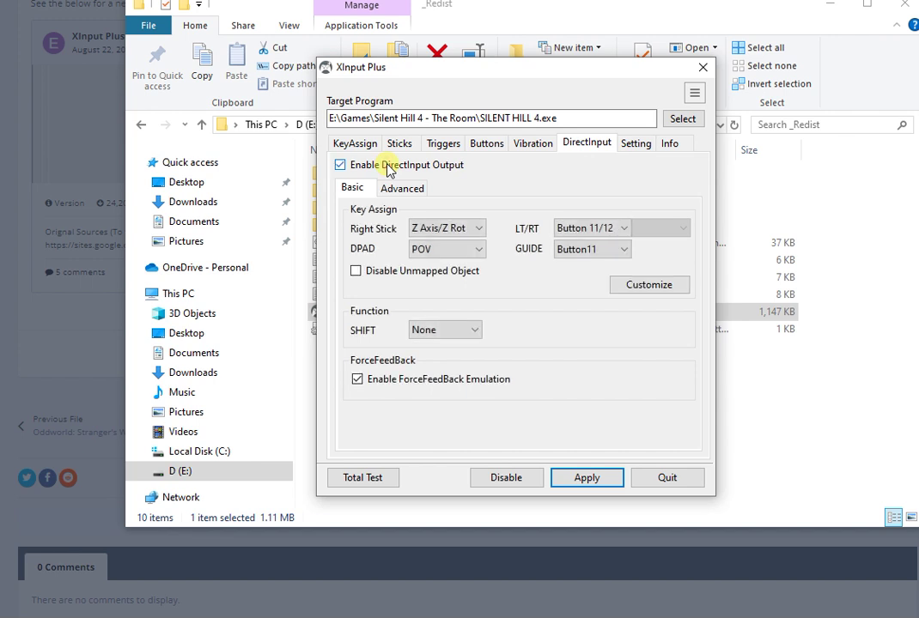
left_click(572, 230)
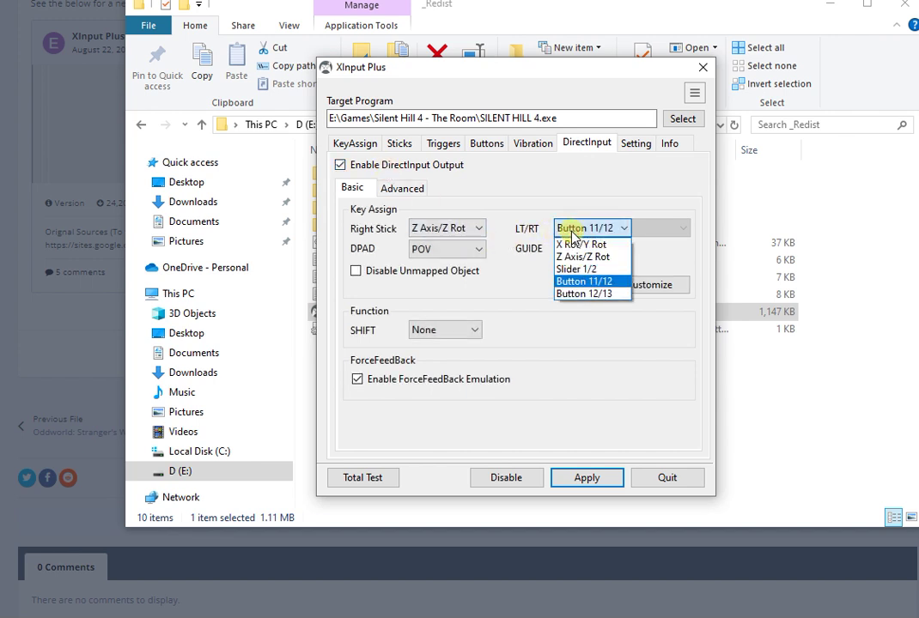
left_click(571, 281)
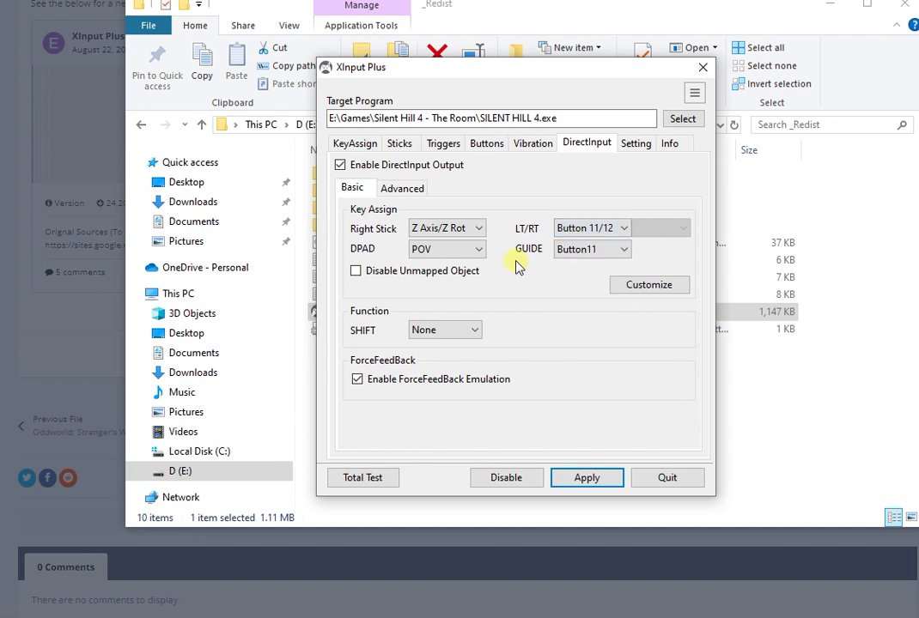
Assign GUIDE to Button11 and the right stick to Z Axis/Z Rot in the DirectInput key assignments
left_click(574, 249)
left_click(573, 264)
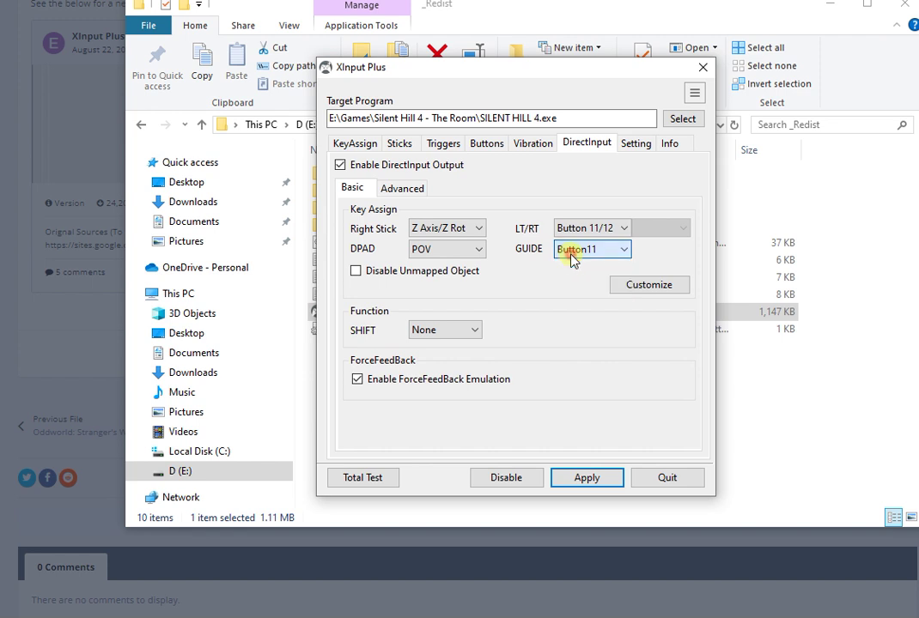
left_click(418, 230)
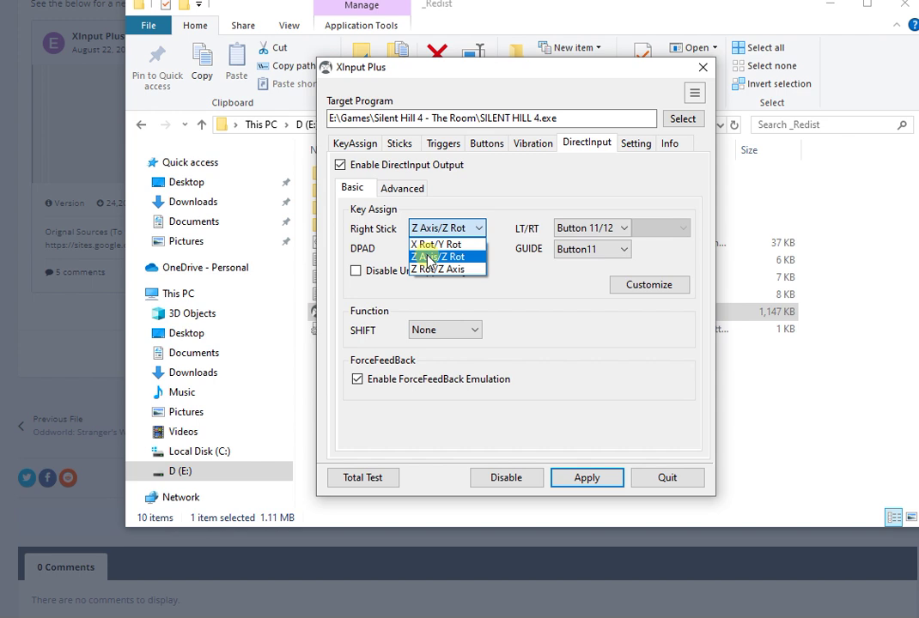
left_click(455, 258)
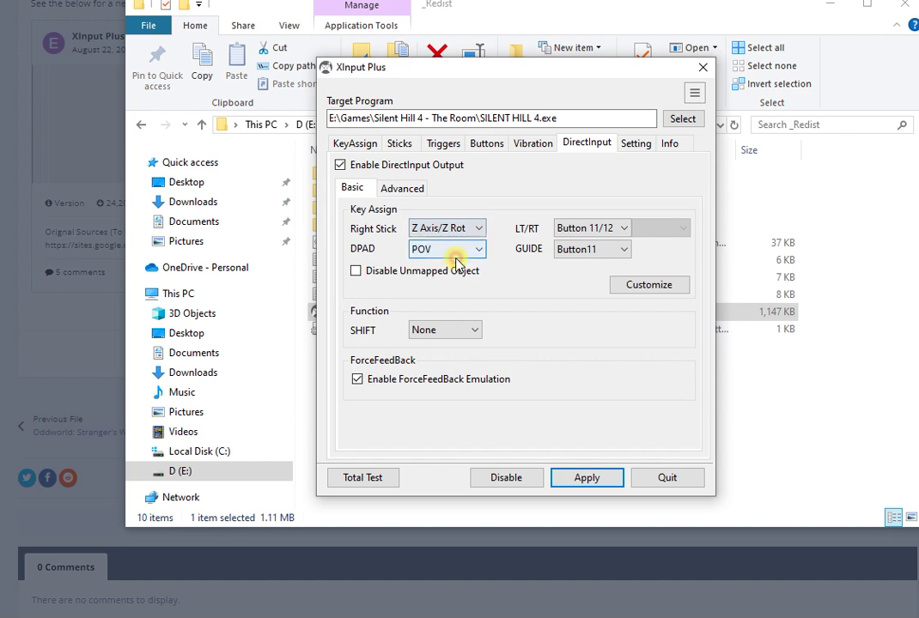
Apply the XInput Plus configuration to SILENT HILL 4.exe and close XInput Plus
left_click(588, 478)
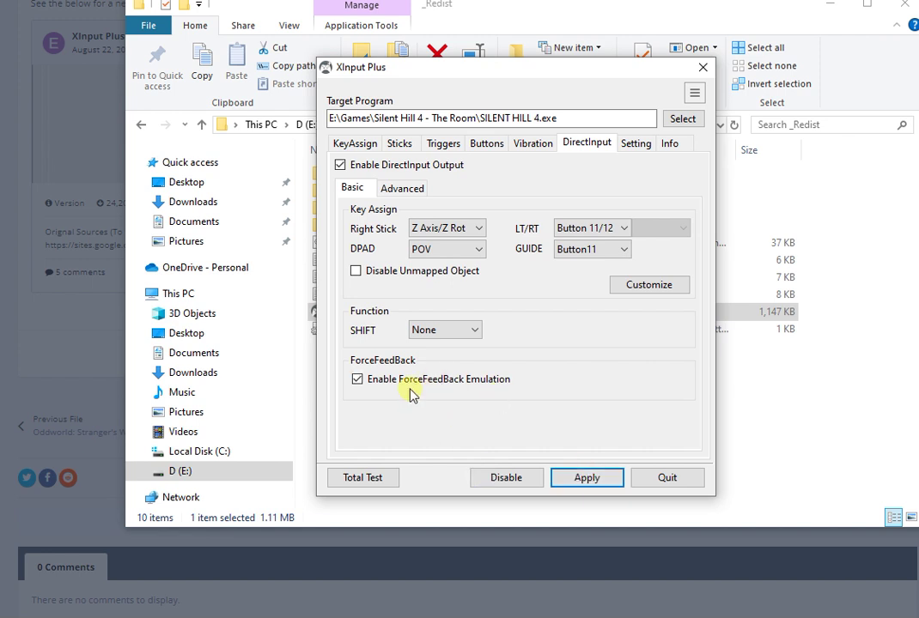
left_click(570, 477)
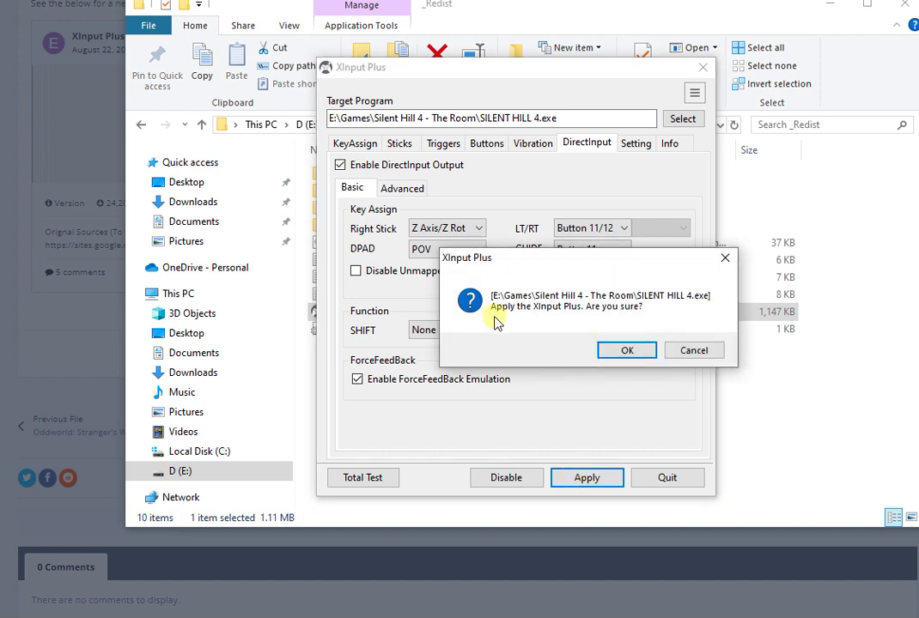
left_click(621, 350)
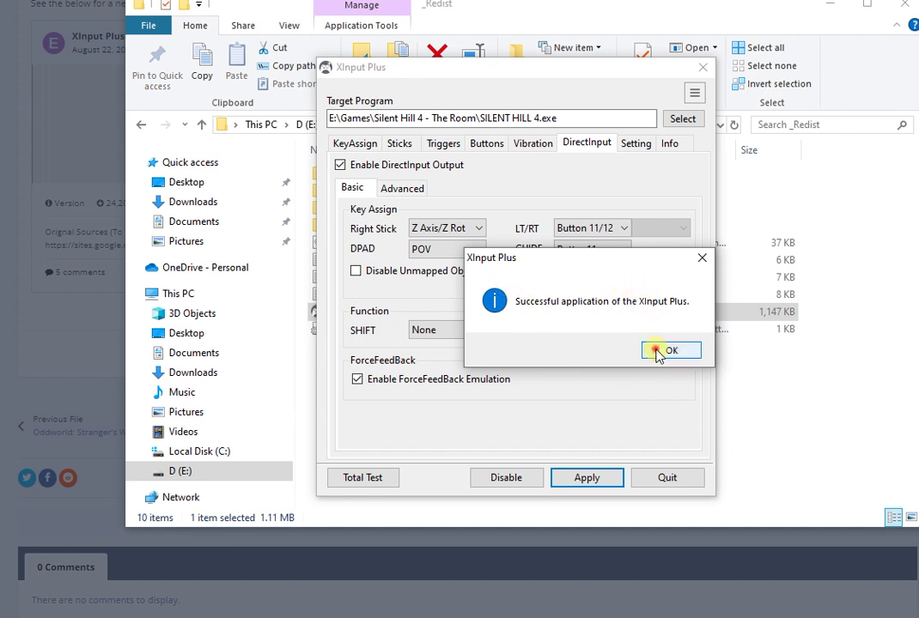
left_click(661, 351)
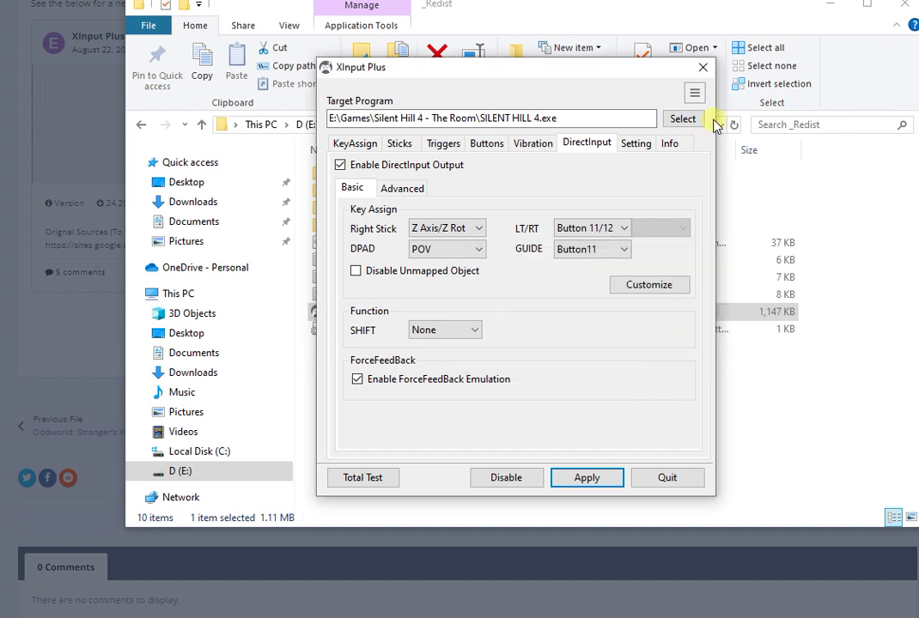
left_click(702, 69)
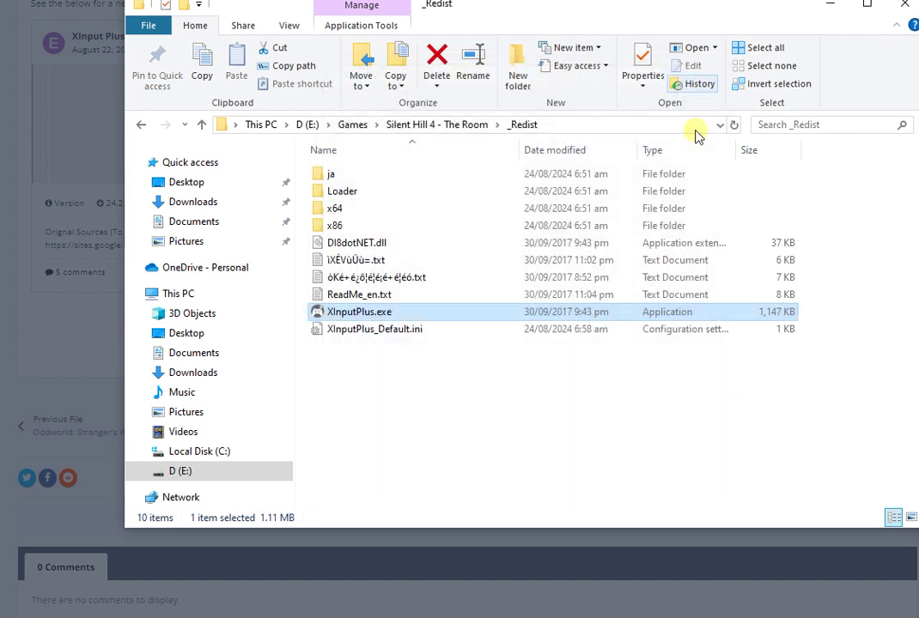
Return to the Silent Hill 4 - The Room folder and load save 01, Return from Subway World, in the game
left_click(422, 125)
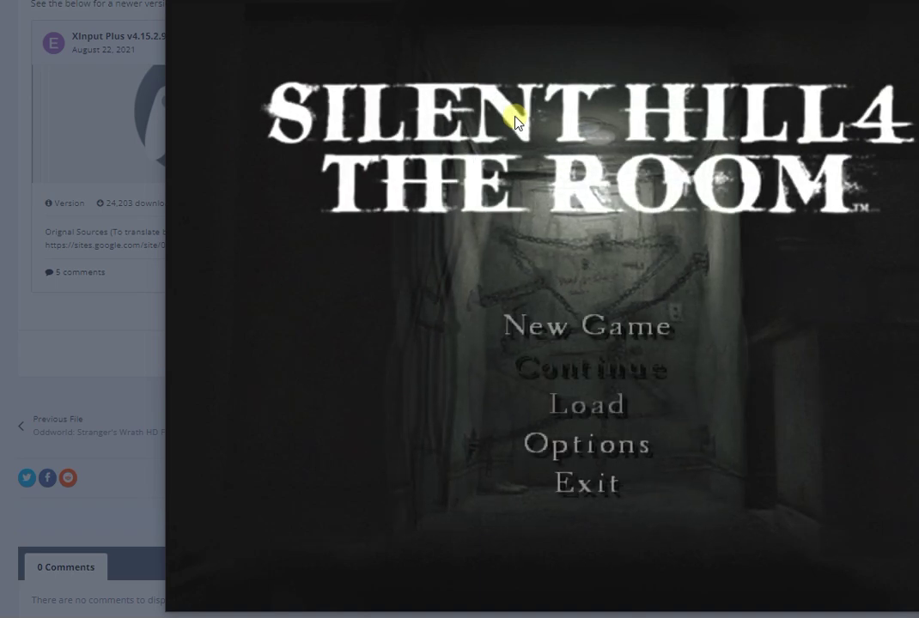
key("Down")
key("Up")
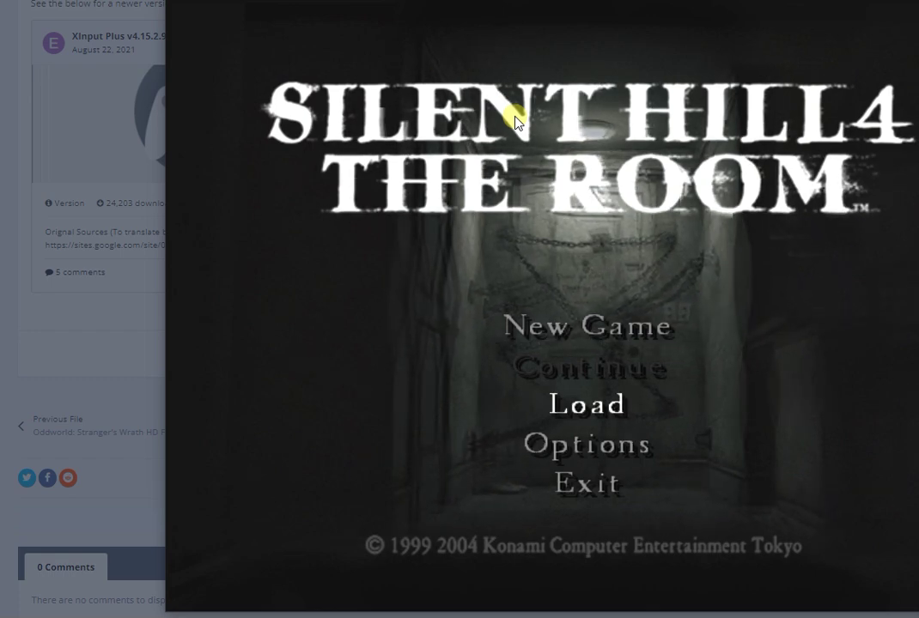
key("Return")
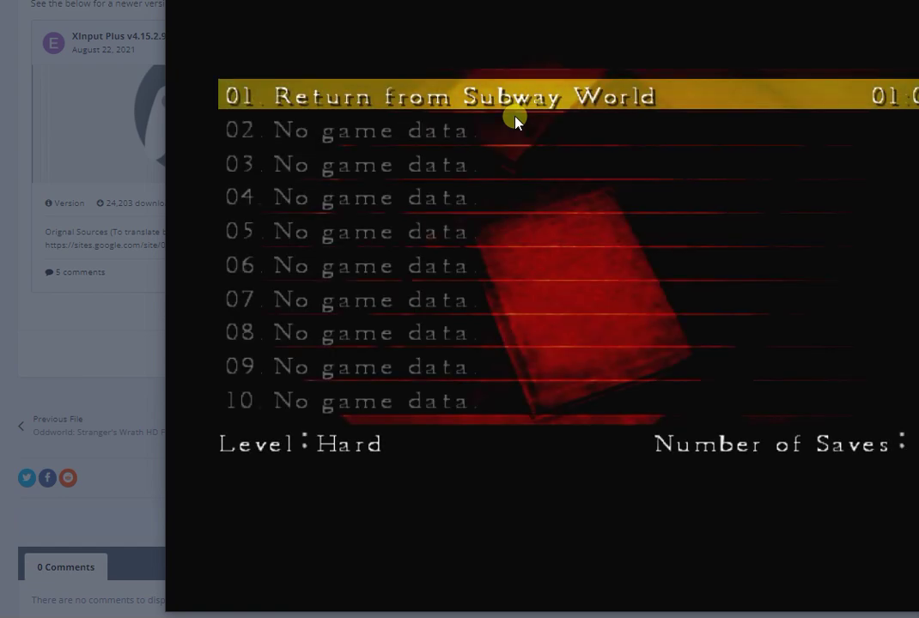
key("Return")
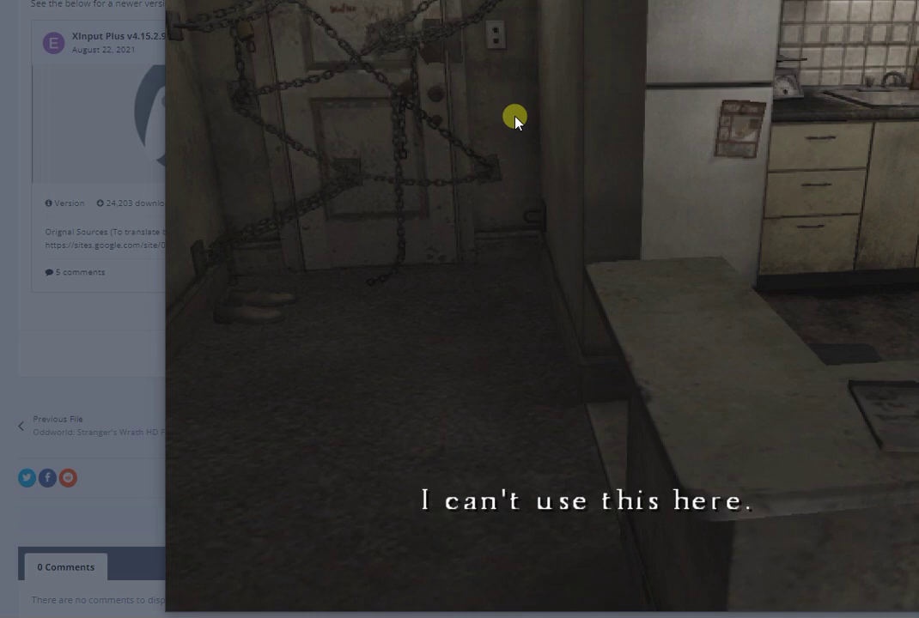
Switch from the running game to the XInput Plus page in Chrome
key("alt+Tab")
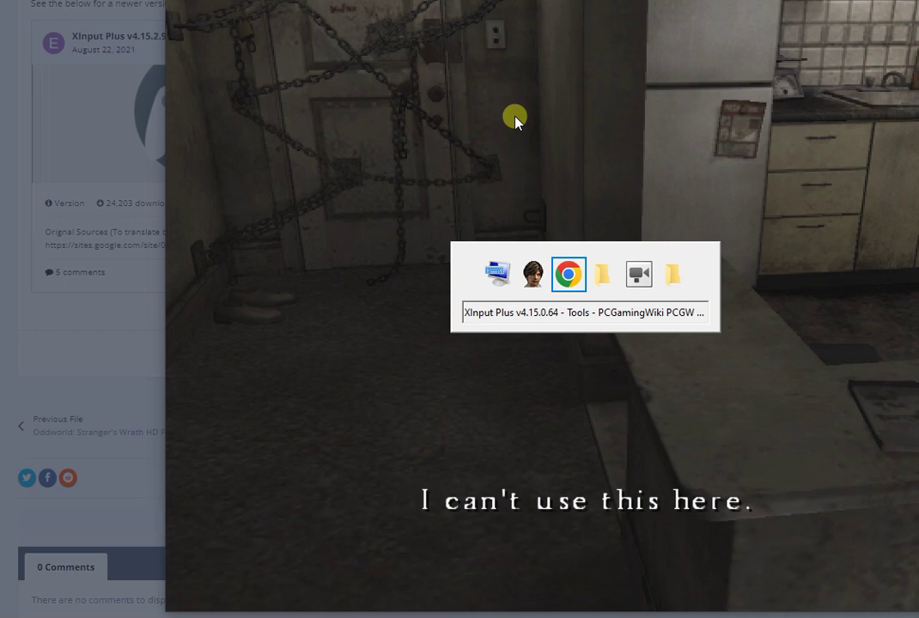